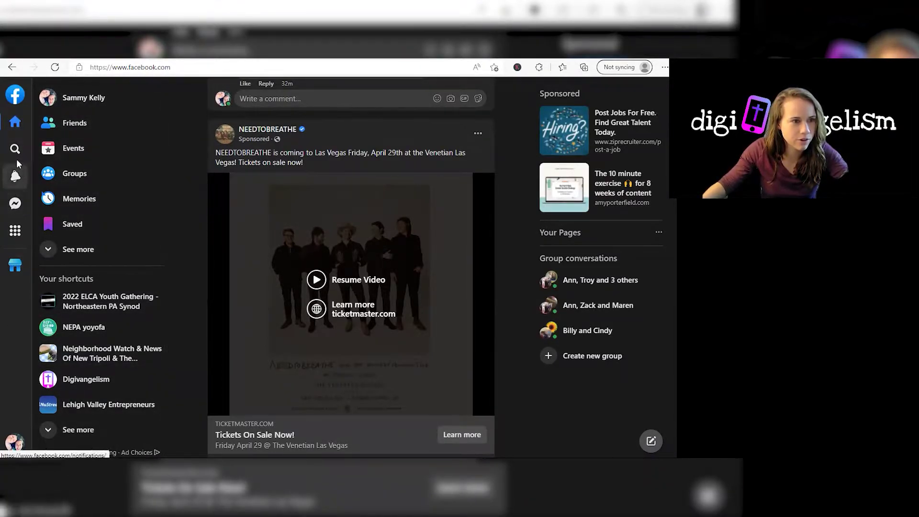
# - Go to Groups from the home sidebar and open the Create group page
pyautogui.click(75, 177)
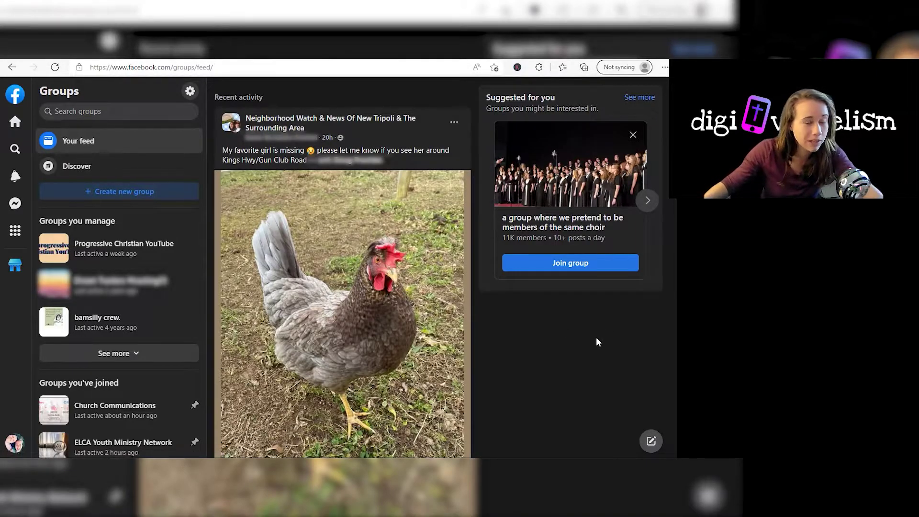
pyautogui.click(134, 192)
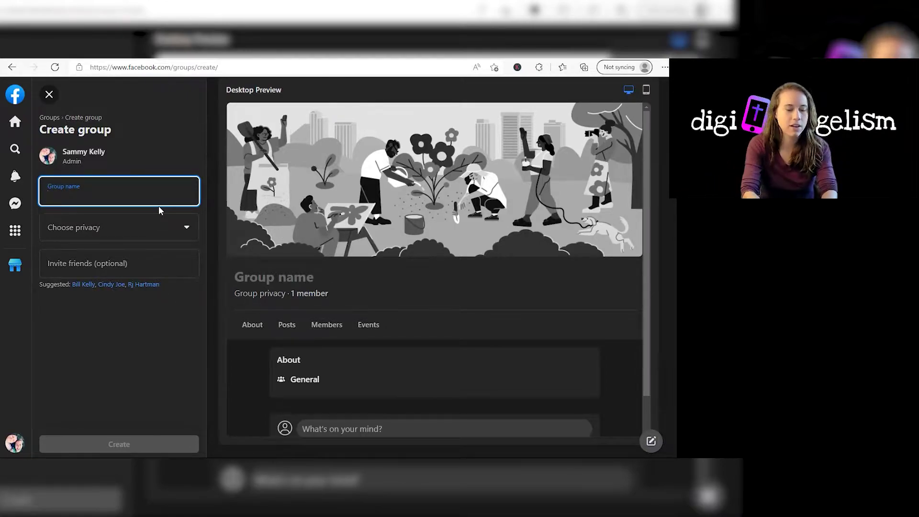
# - Enter 'Awesome Group for Awesome People' as the new group's name
pyautogui.write('Awe')
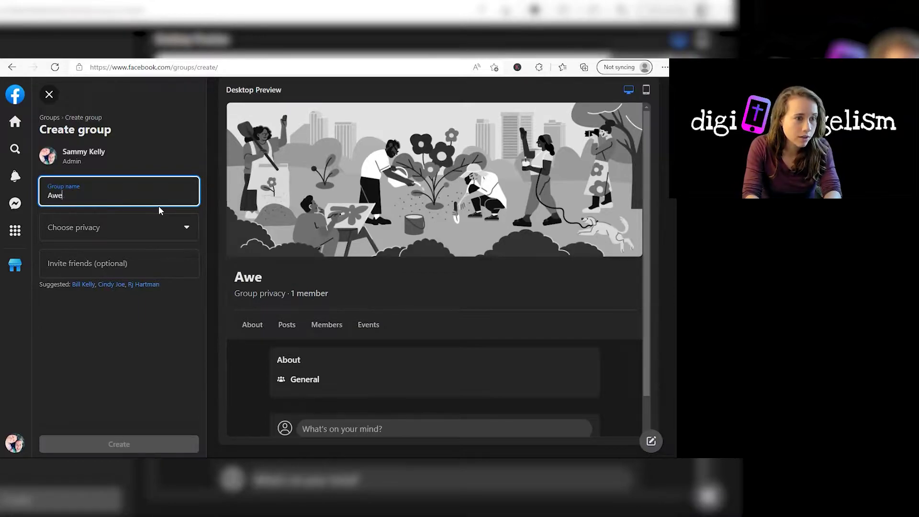
pyautogui.write('some Group for A')
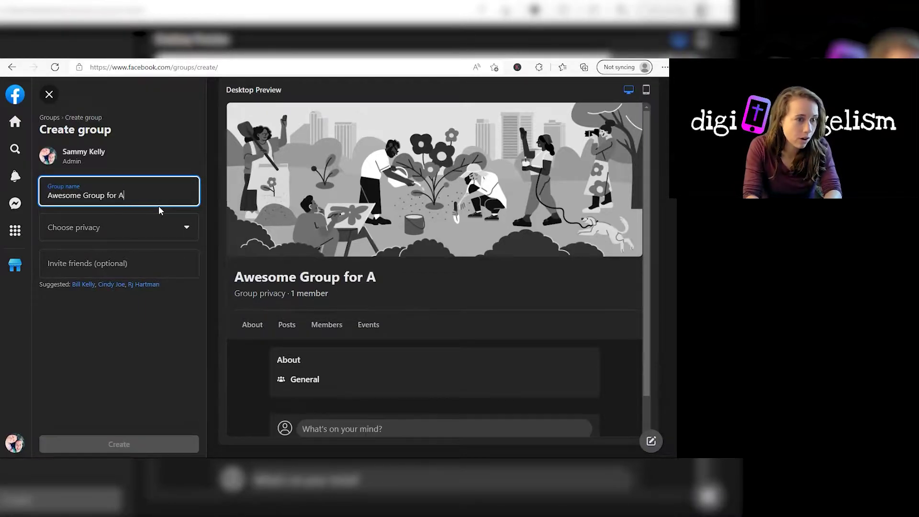
pyautogui.write('wesome People')
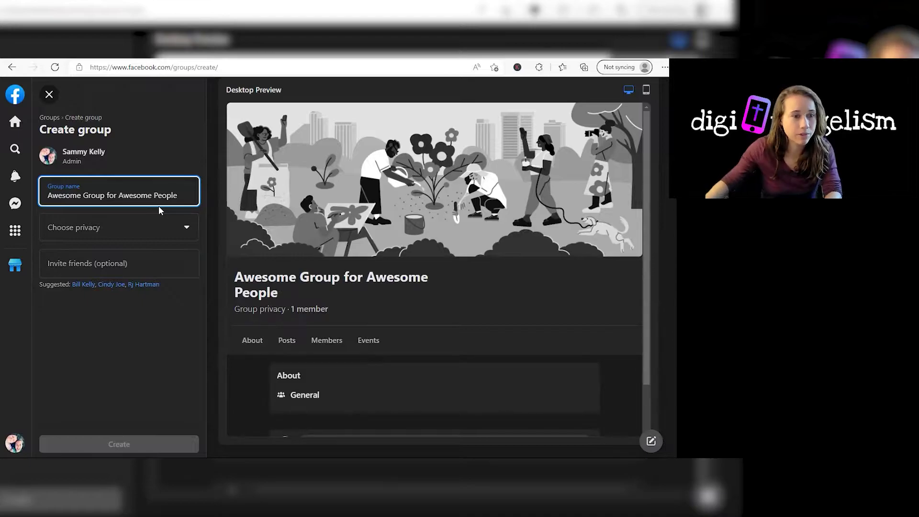
pyautogui.click(136, 229)
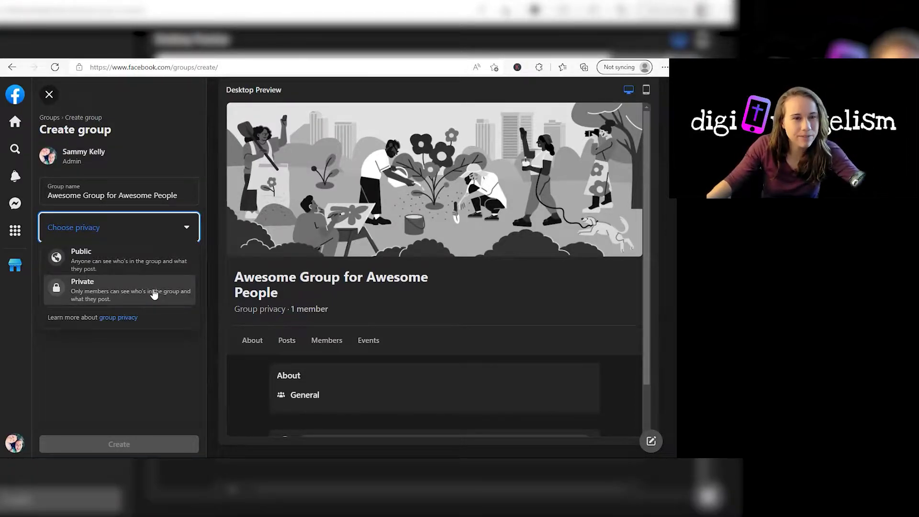
# - Choose Private as the group's privacy option
pyautogui.click(154, 294)
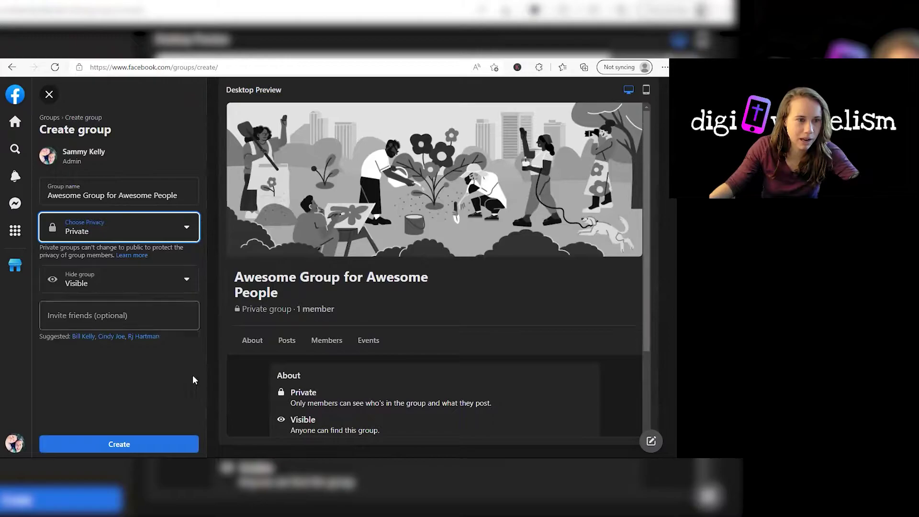
# - Set the private group's visibility to Hidden and create the group
pyautogui.click(130, 290)
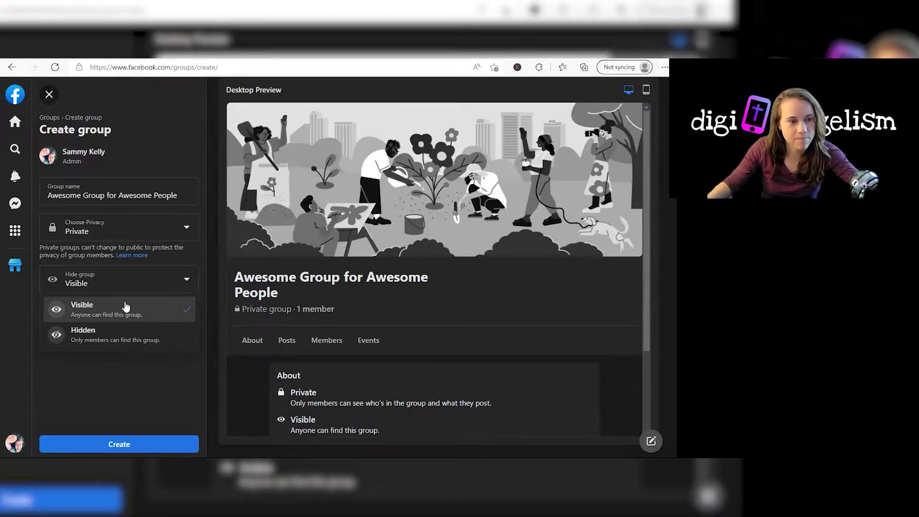
pyautogui.click(123, 337)
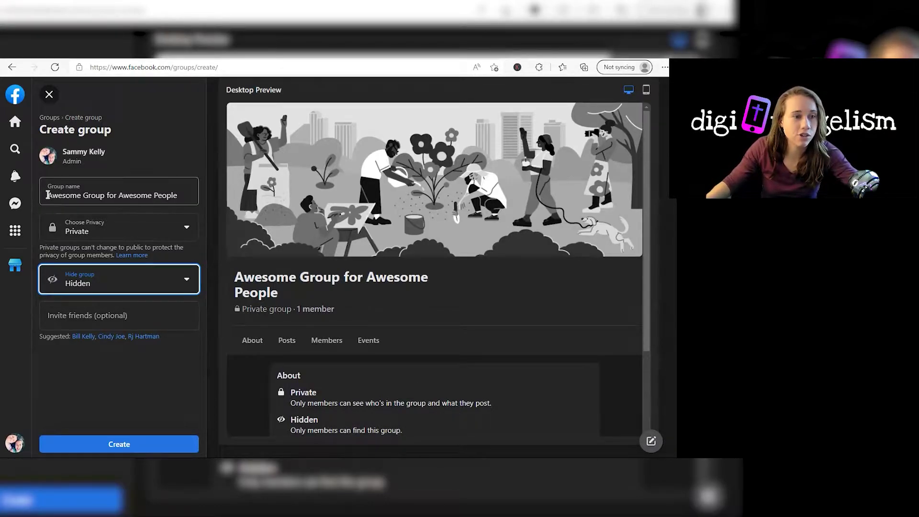
pyautogui.moveTo(47, 195); pyautogui.dragTo(199, 197)
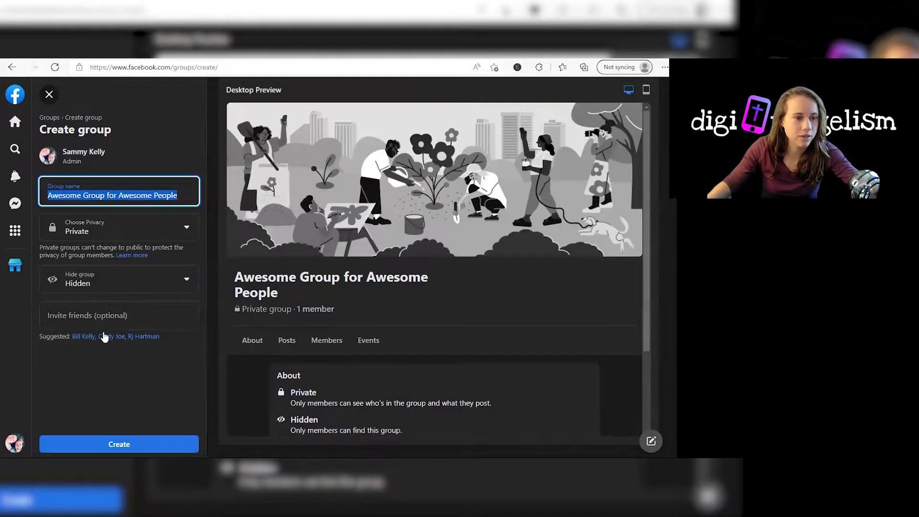
pyautogui.click(83, 285)
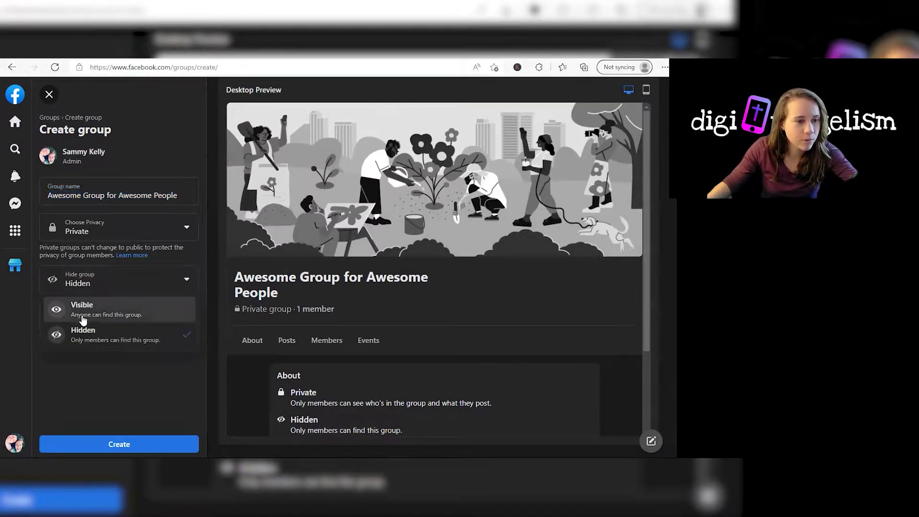
pyautogui.click(72, 306)
pyautogui.click(107, 314)
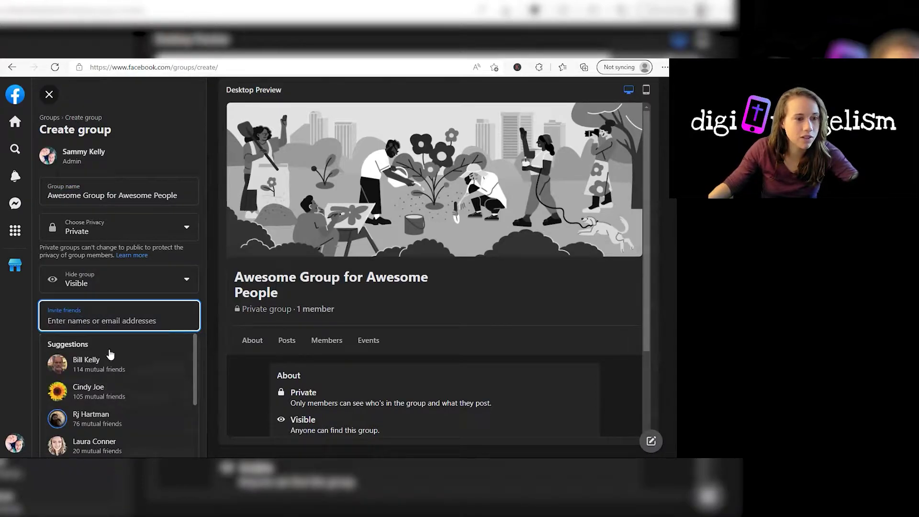
pyautogui.click(165, 292)
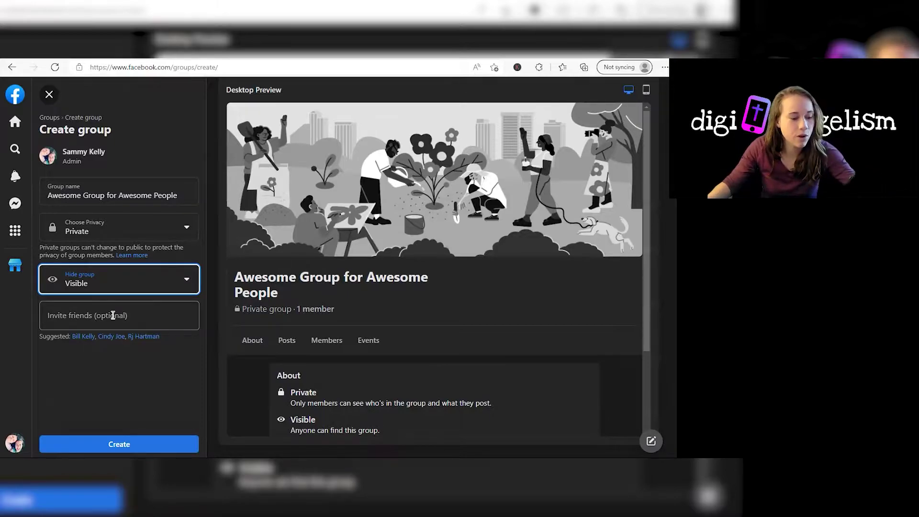
pyautogui.press('Down')
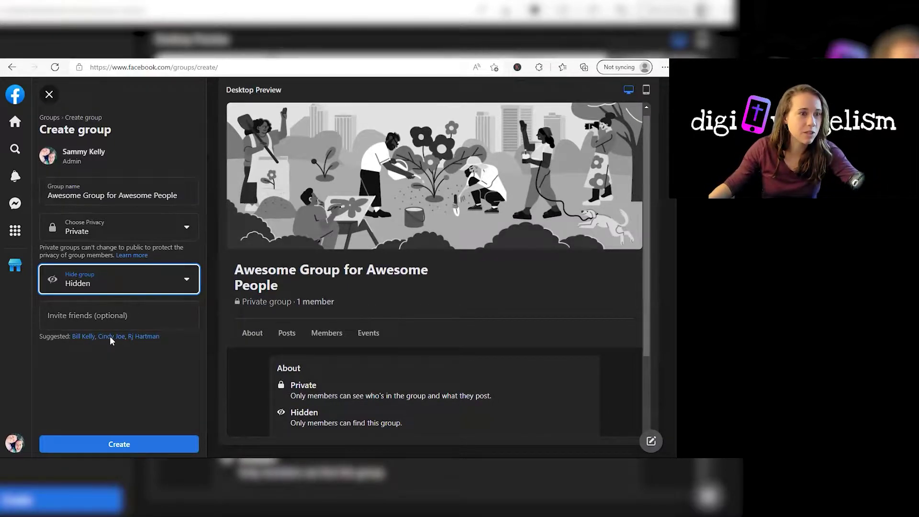
pyautogui.click(119, 443)
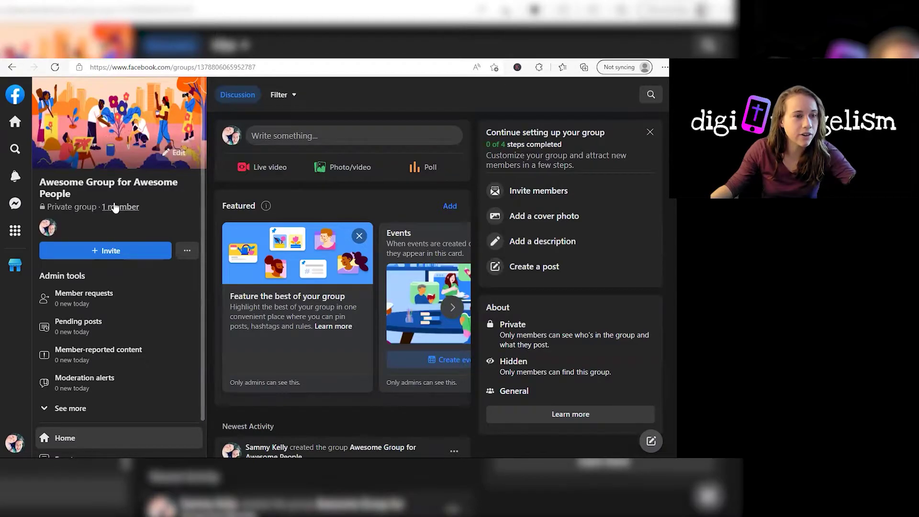
# - Open the Write description dialog from the new group's setup card
pyautogui.click(173, 153)
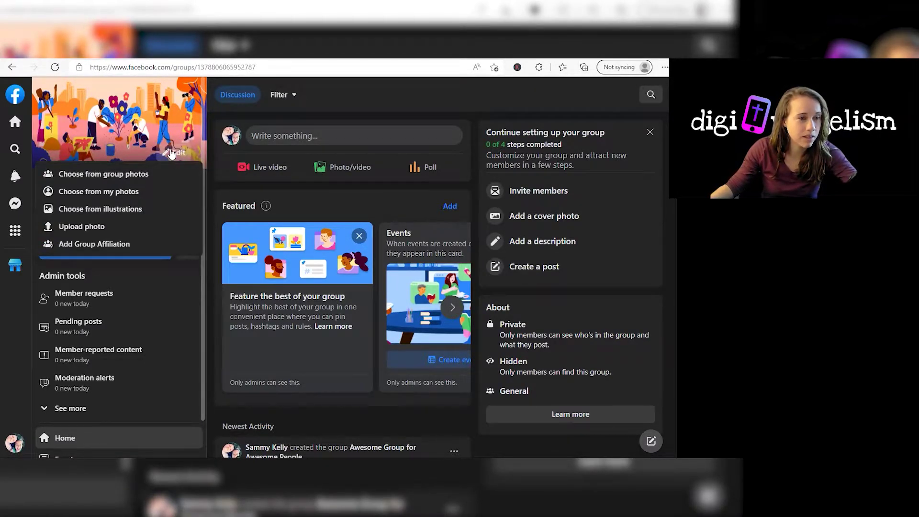
pyautogui.click(172, 152)
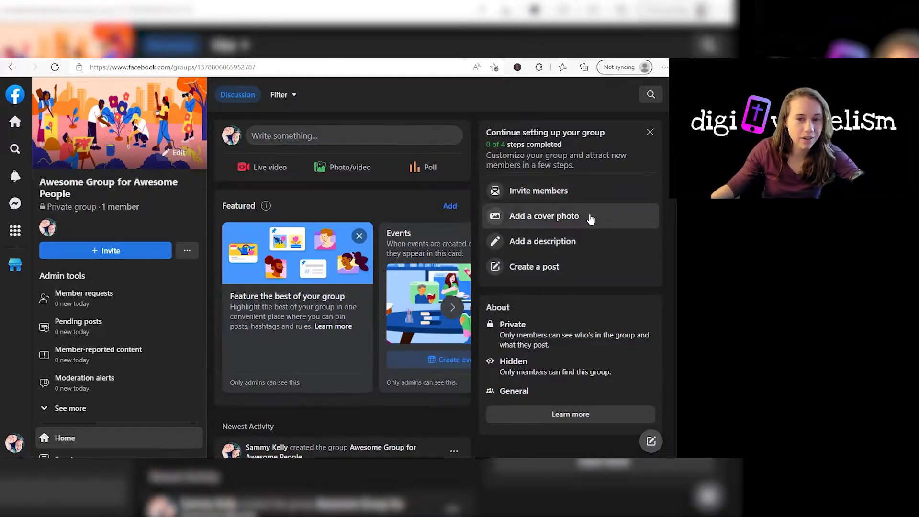
pyautogui.click(547, 245)
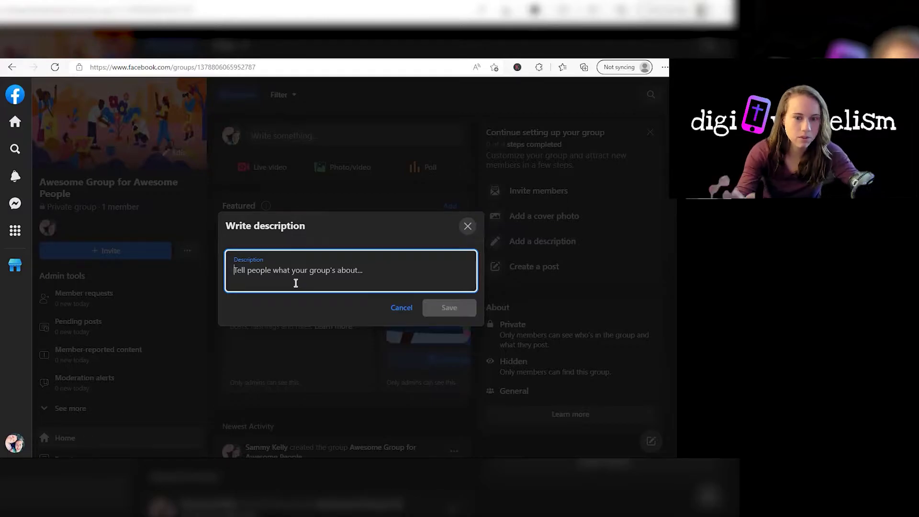
# - Cancel the empty description and scroll through the group's admin tools
pyautogui.click(406, 308)
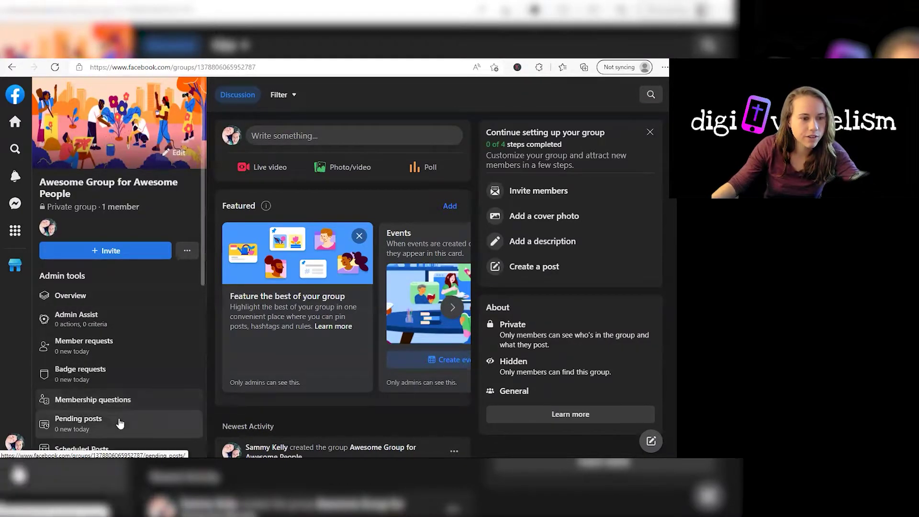
pyautogui.scroll(-5, 115, 434)
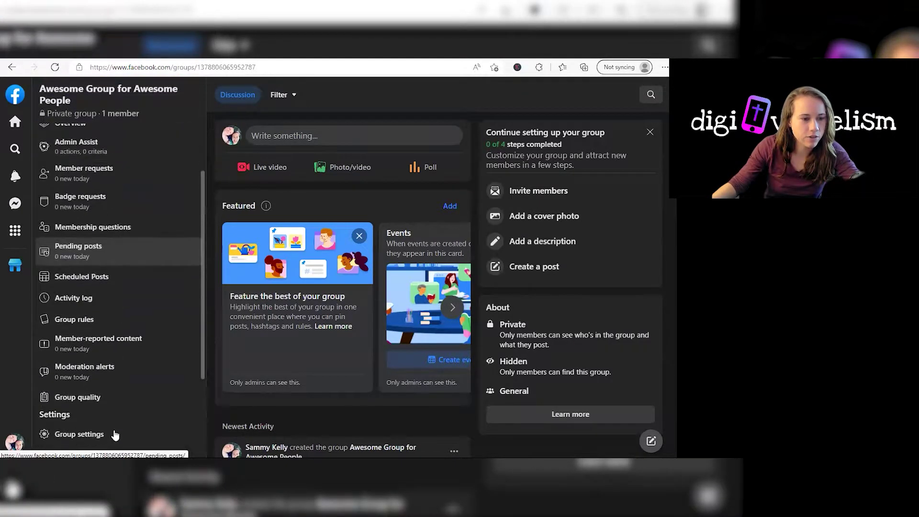
pyautogui.scroll(3, 115, 434)
pyautogui.scroll(2, 115, 434)
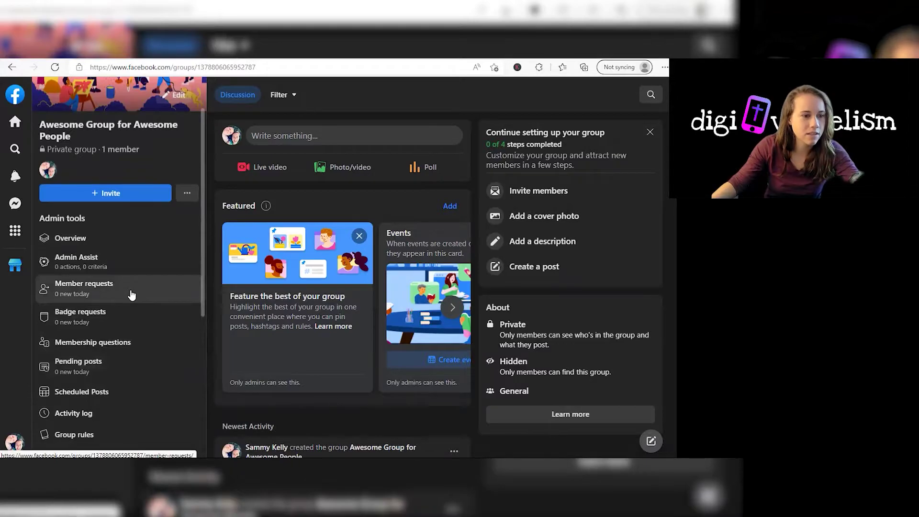
# - Change question 1 to 'What kind of dog do you have?' as a written answer, saved
pyautogui.click(129, 344)
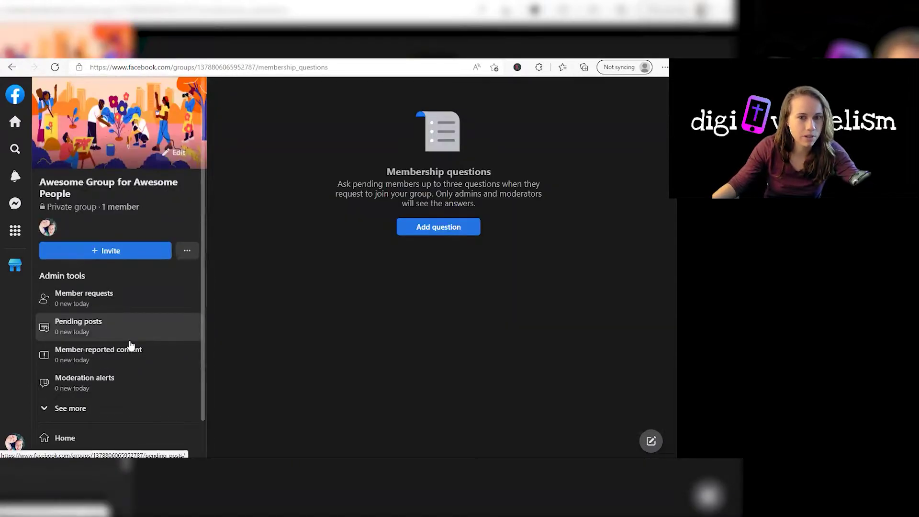
pyautogui.click(423, 229)
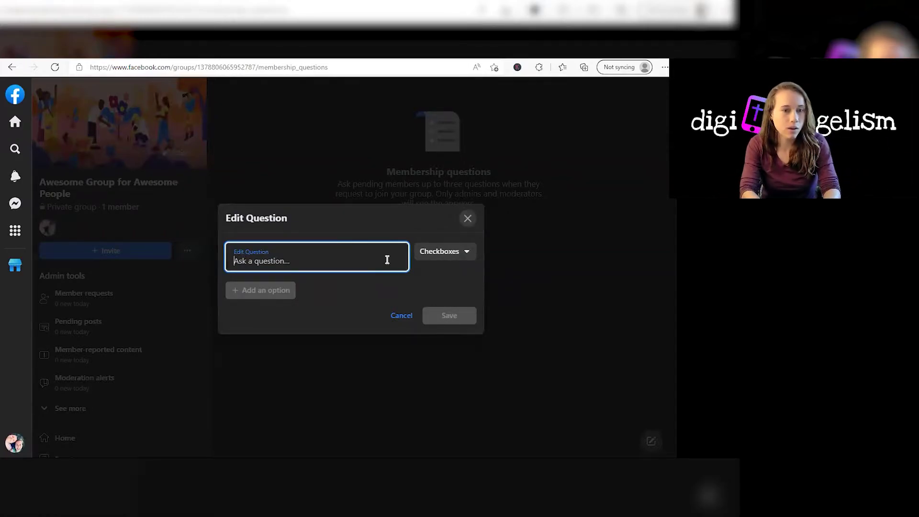
pyautogui.write('Why are you aweso')
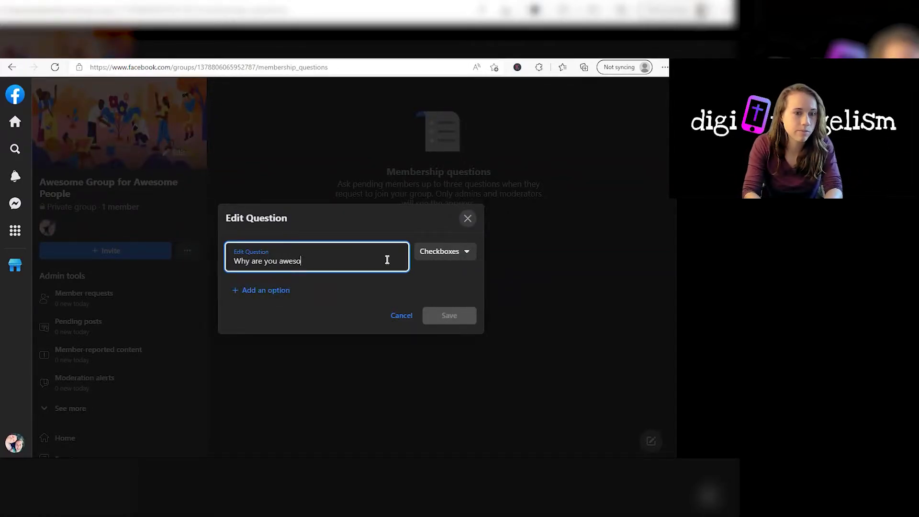
pyautogui.write('me?')
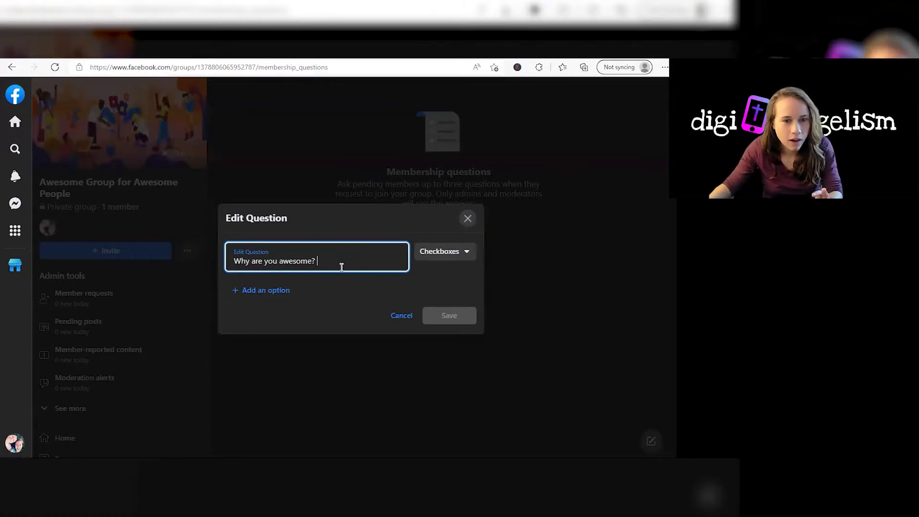
pyautogui.moveTo(340, 261); pyautogui.dragTo(213, 259)
pyautogui.write('What kidn')
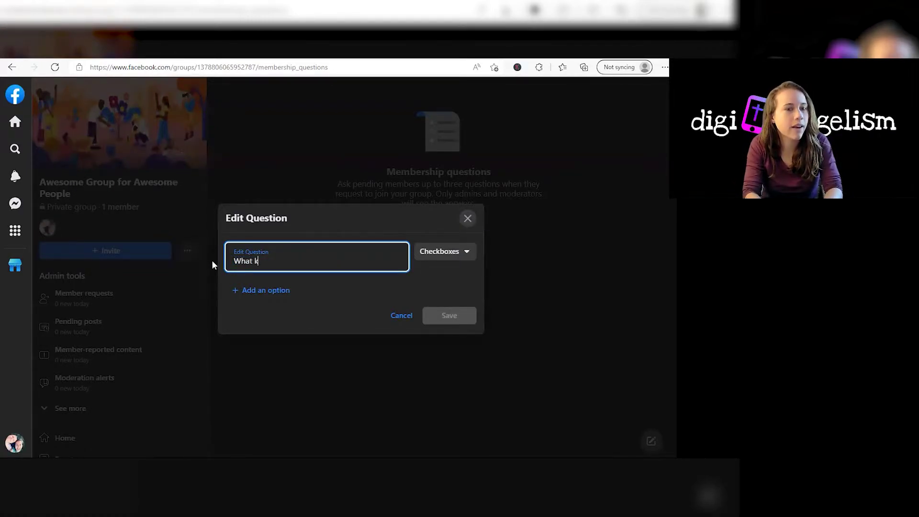
pyautogui.press('BackSpace')
pyautogui.press('BackSpace')
pyautogui.press('BackSpace')
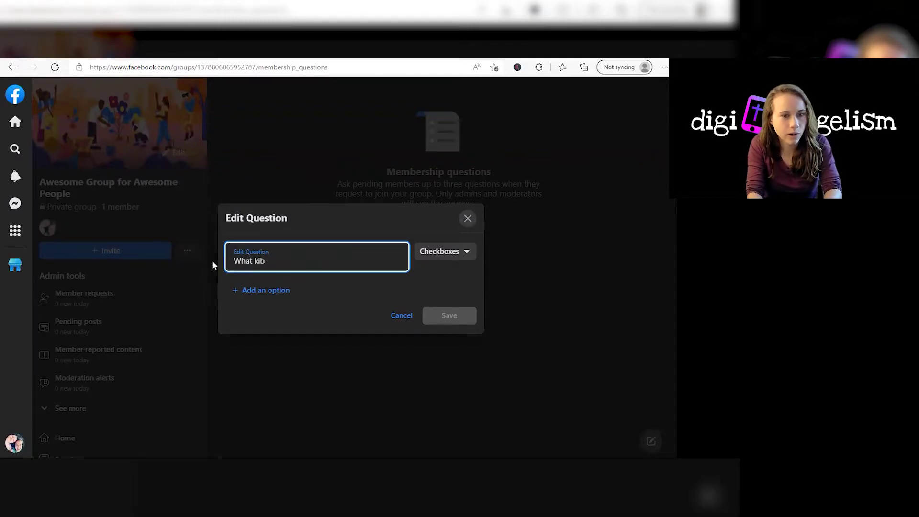
pyautogui.write('nd of dog do you ')
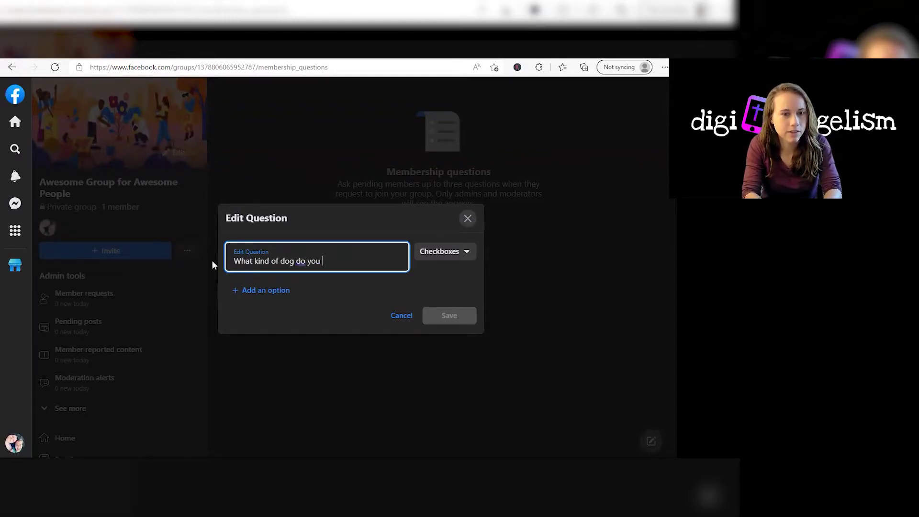
pyautogui.write('have?')
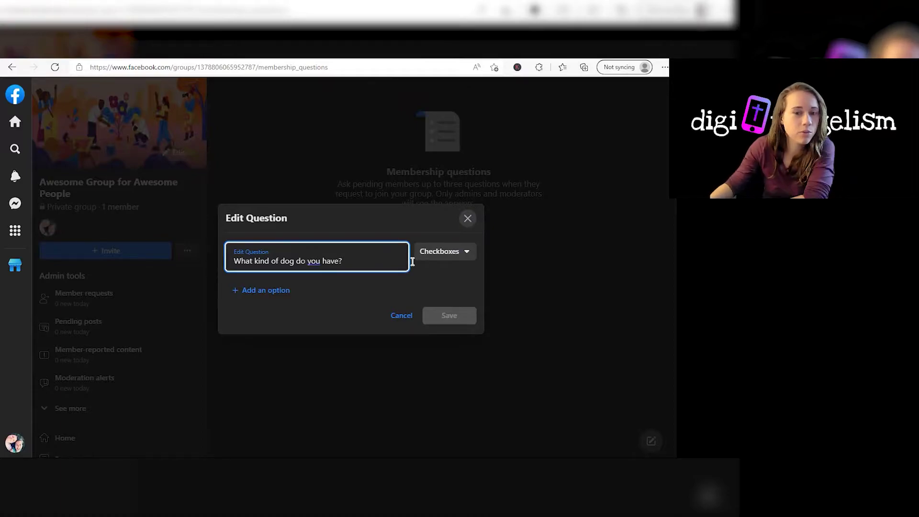
pyautogui.click(447, 253)
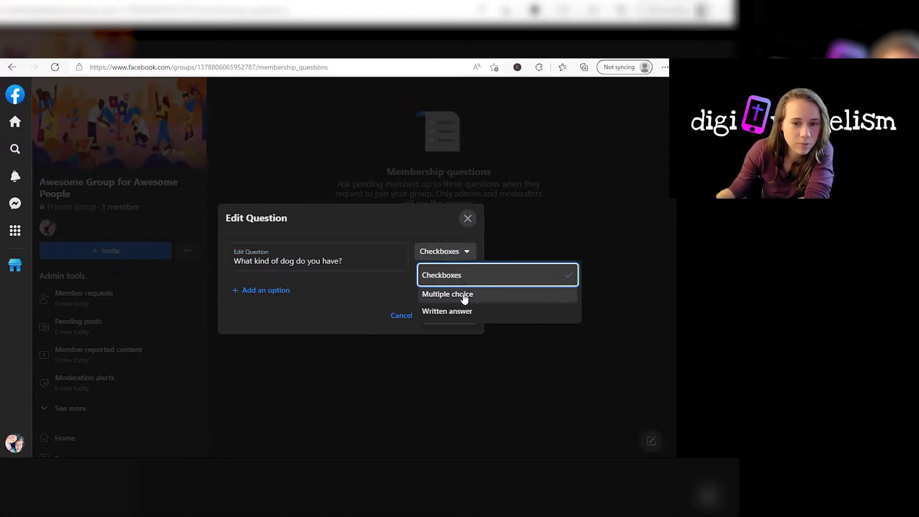
pyautogui.click(461, 312)
pyautogui.click(446, 266)
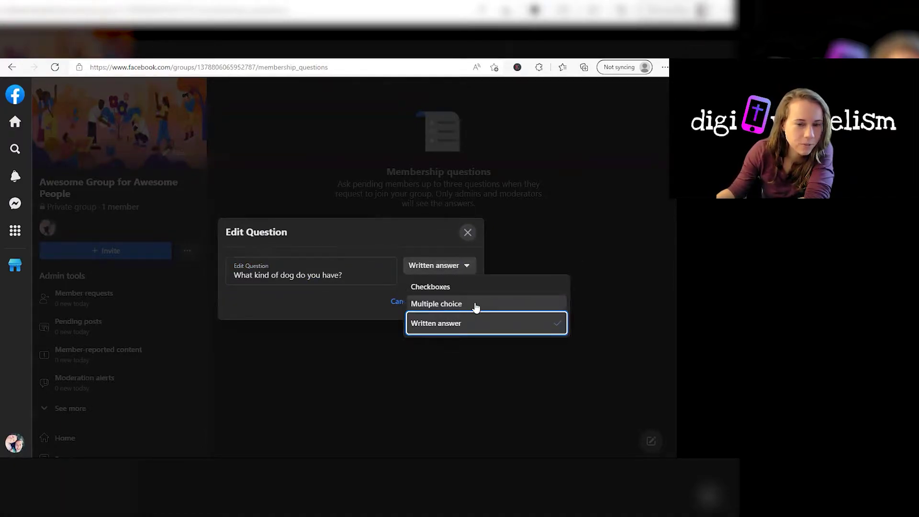
pyautogui.click(425, 263)
pyautogui.click(446, 302)
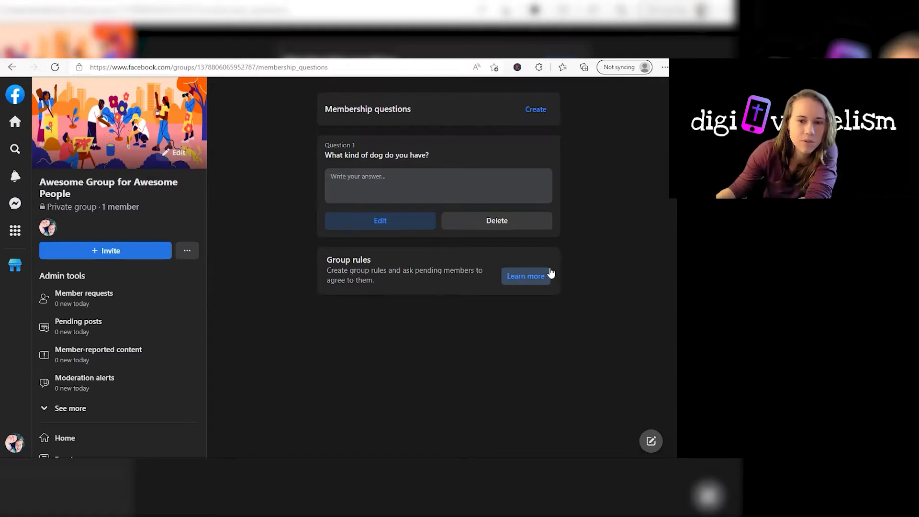
# - Add Question 2 'How did you hear about our community?' as a written answer
pyautogui.click(530, 109)
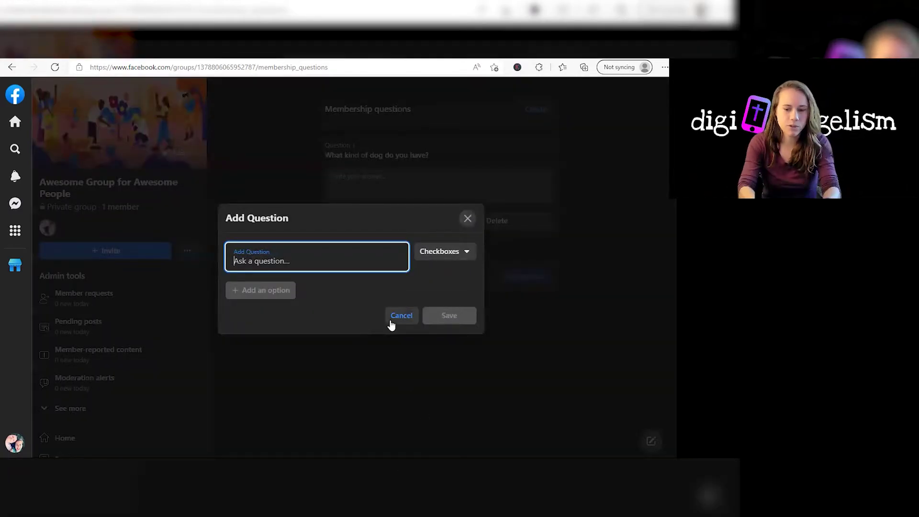
pyautogui.write('How did you ')
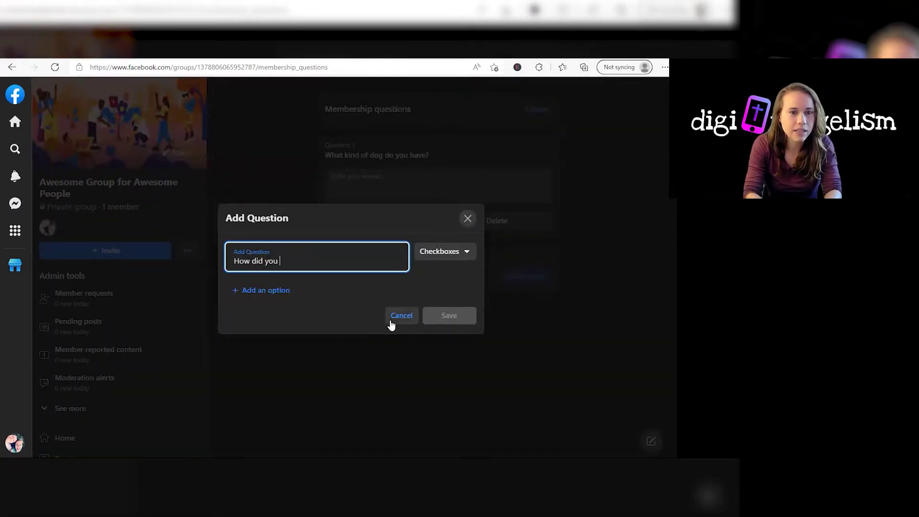
pyautogui.write('hear about our ')
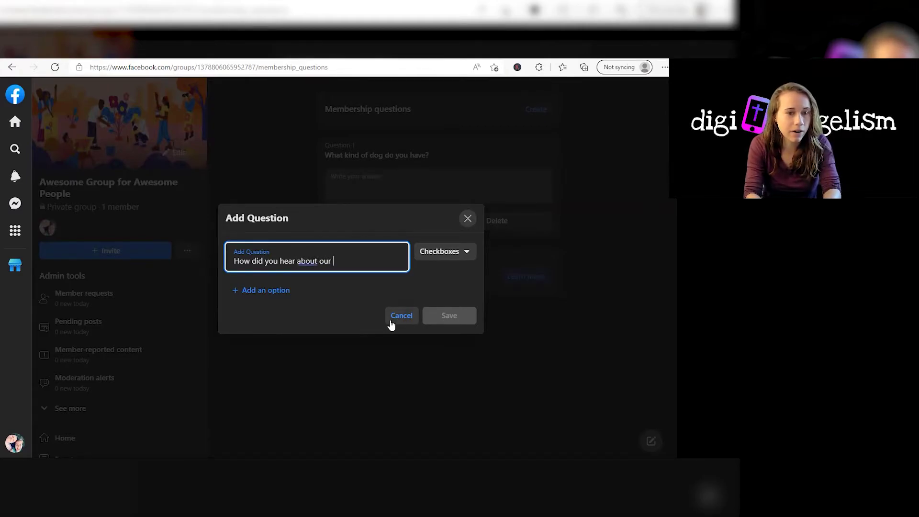
pyautogui.write('community?')
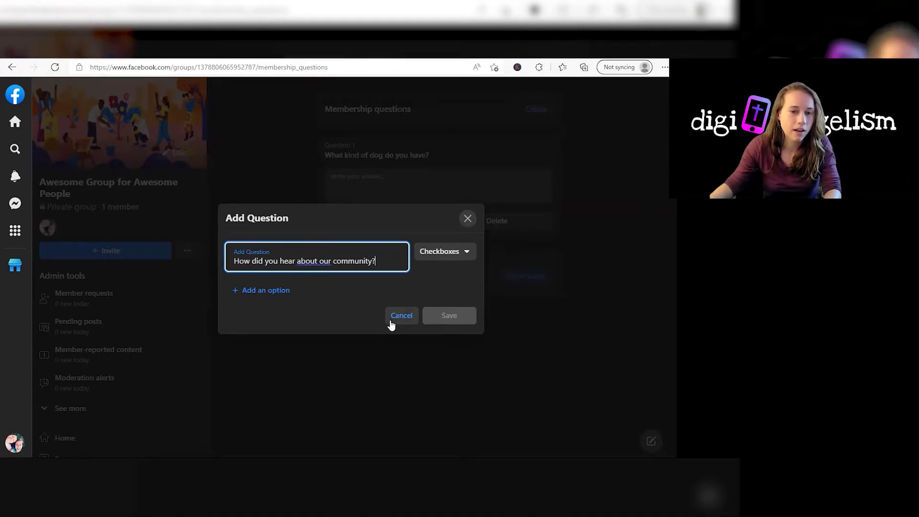
pyautogui.click(445, 251)
pyautogui.click(437, 312)
pyautogui.click(455, 308)
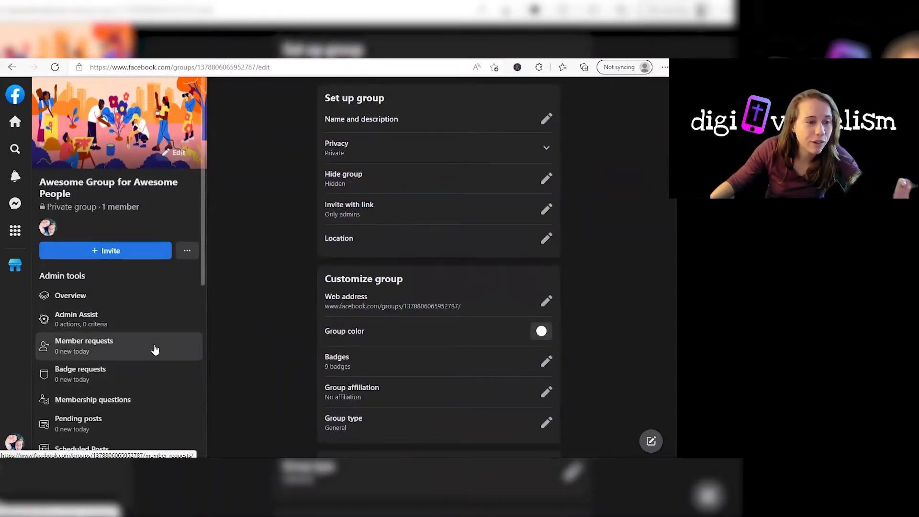
pyautogui.scroll(-6, 155, 350)
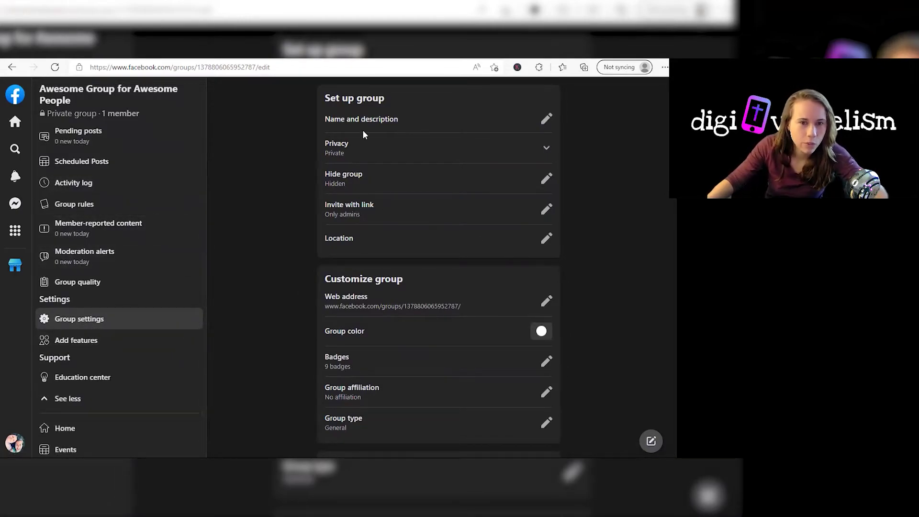
pyautogui.moveTo(324, 119); pyautogui.dragTo(378, 214)
pyautogui.click(377, 212)
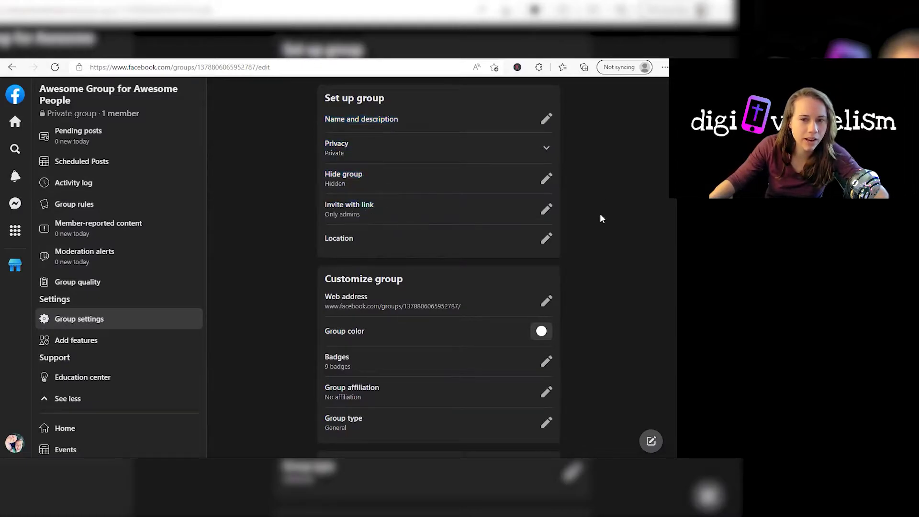
pyautogui.click(547, 209)
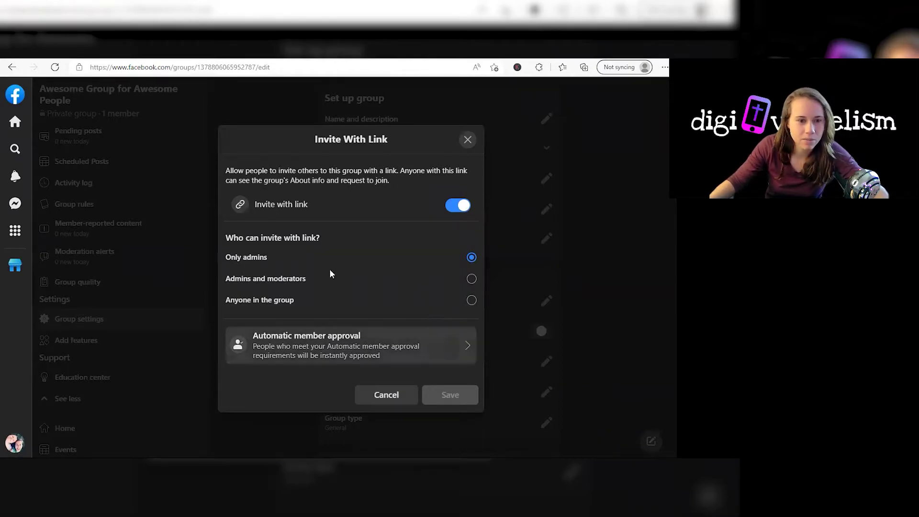
pyautogui.click(467, 139)
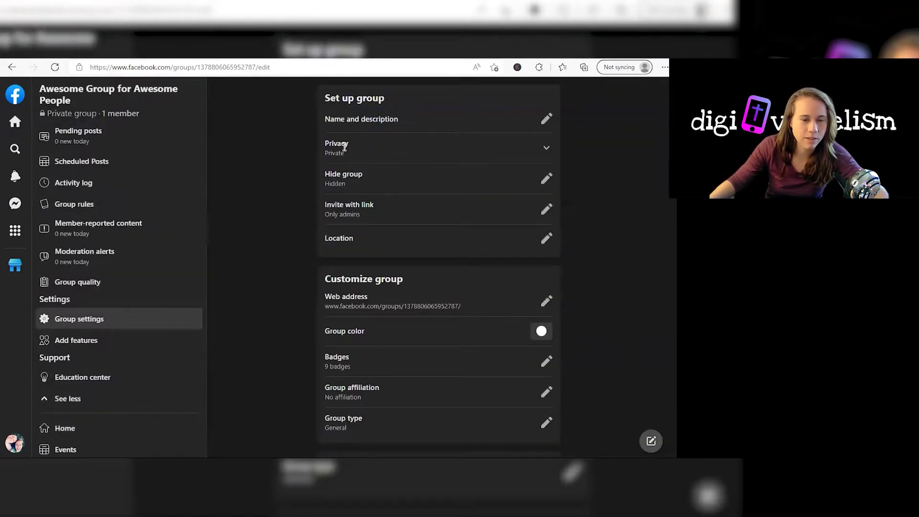
pyautogui.moveTo(346, 182); pyautogui.dragTo(310, 185)
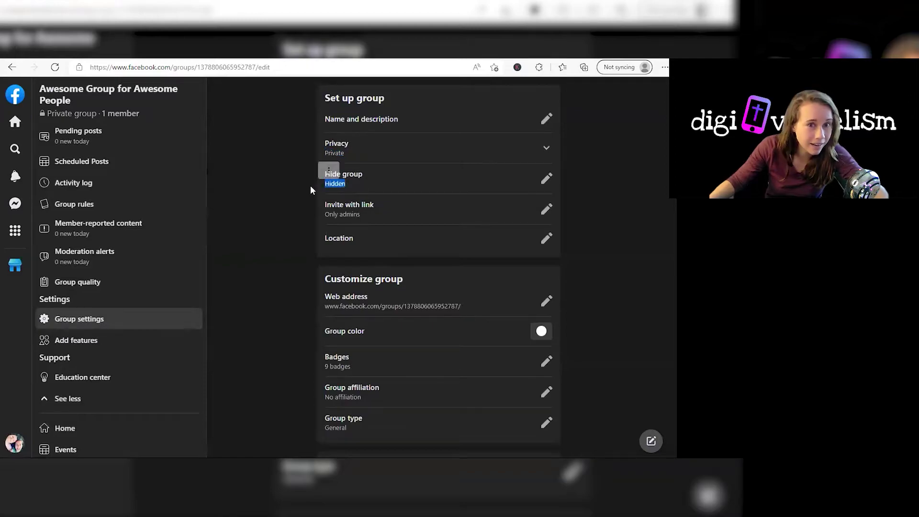
pyautogui.click(261, 263)
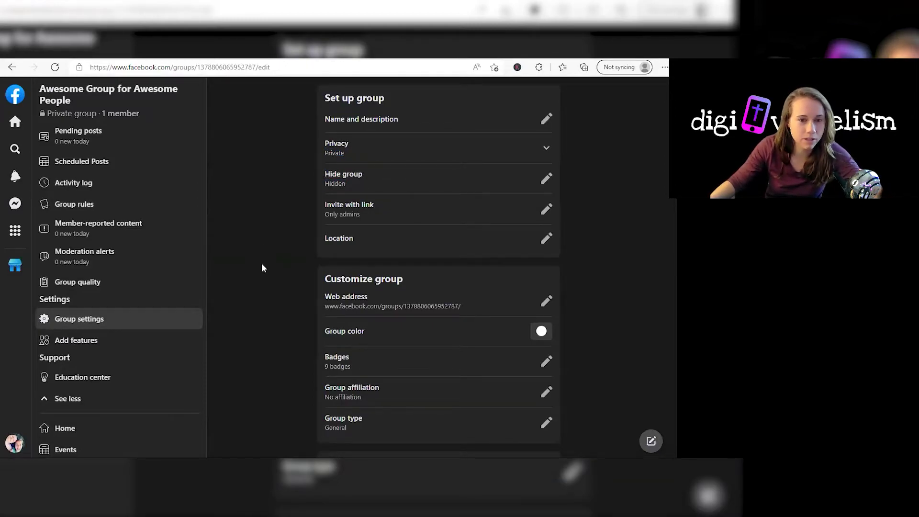
# - Check the location and web address settings, leaving the web address unchanged
pyautogui.click(546, 238)
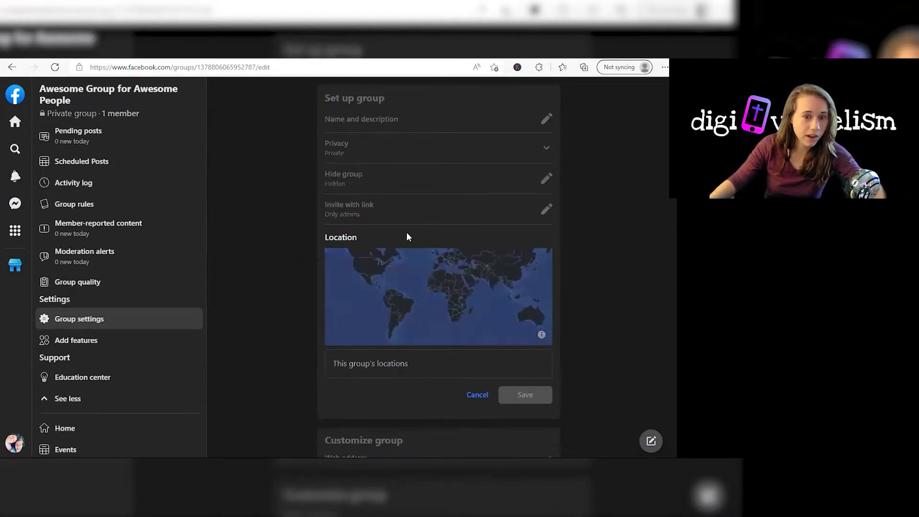
pyautogui.scroll(-5, 313, 283)
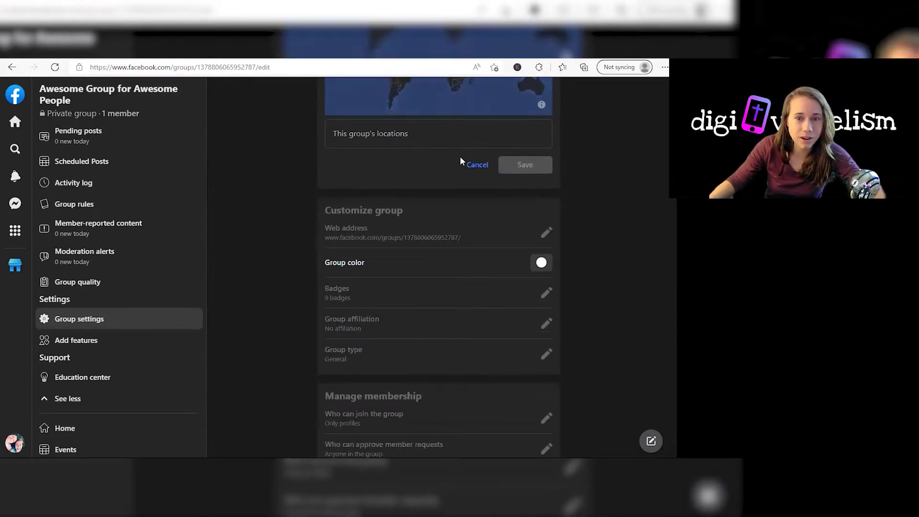
pyautogui.scroll(-3, 466, 167)
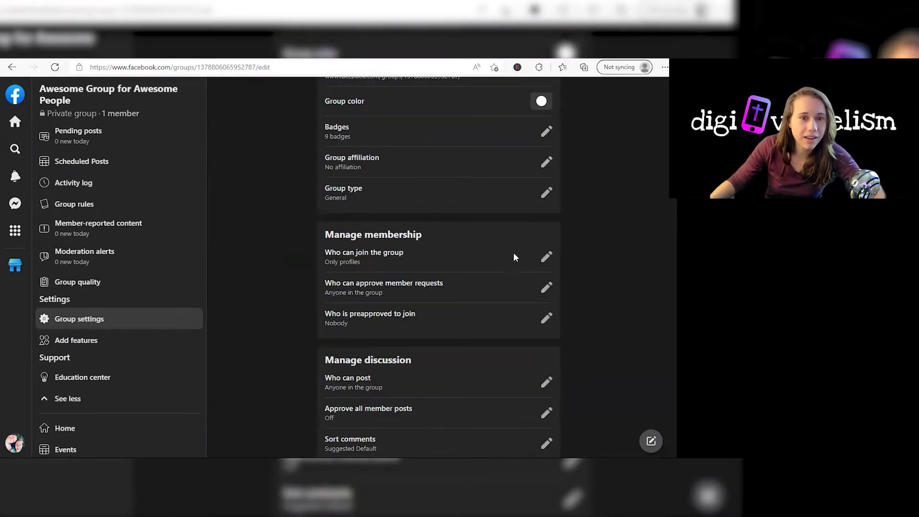
pyautogui.scroll(1, 497, 207)
pyautogui.click(546, 129)
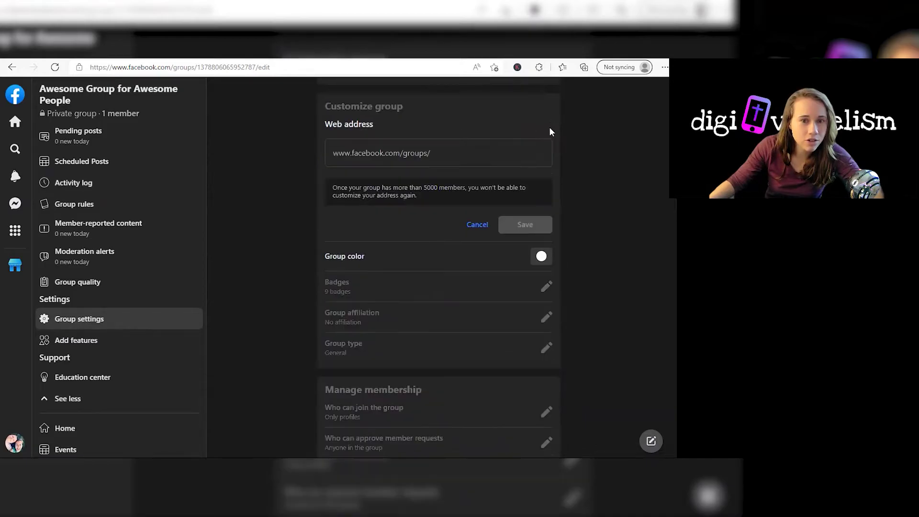
pyautogui.click(448, 152)
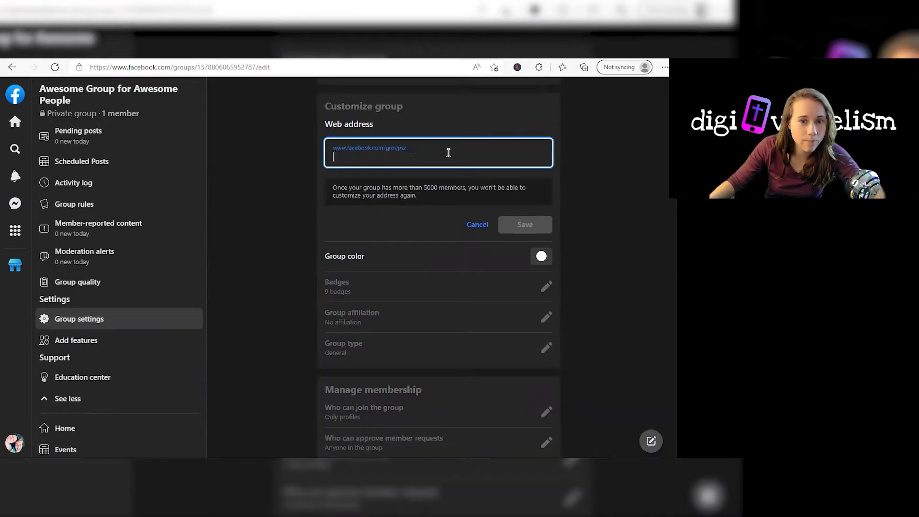
pyautogui.click(474, 225)
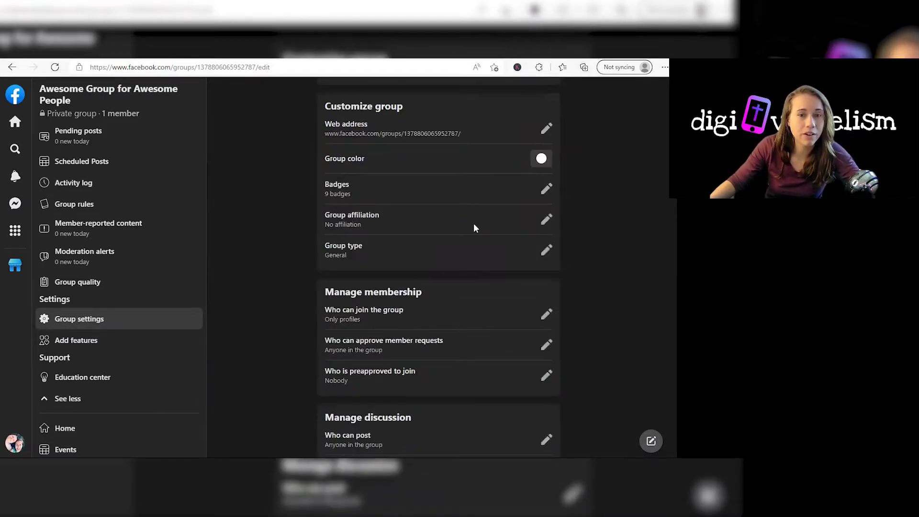
# - Save teal as the group colour and close Badges without changes
pyautogui.click(541, 159)
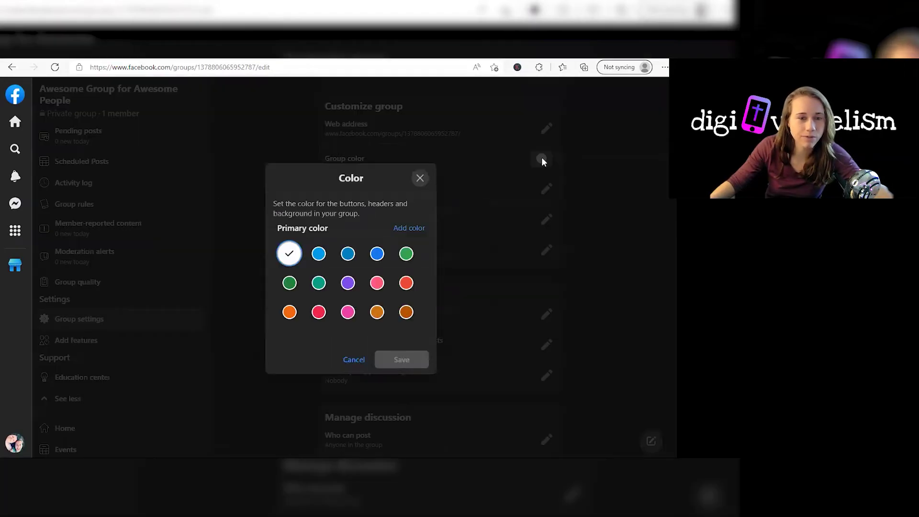
pyautogui.click(318, 282)
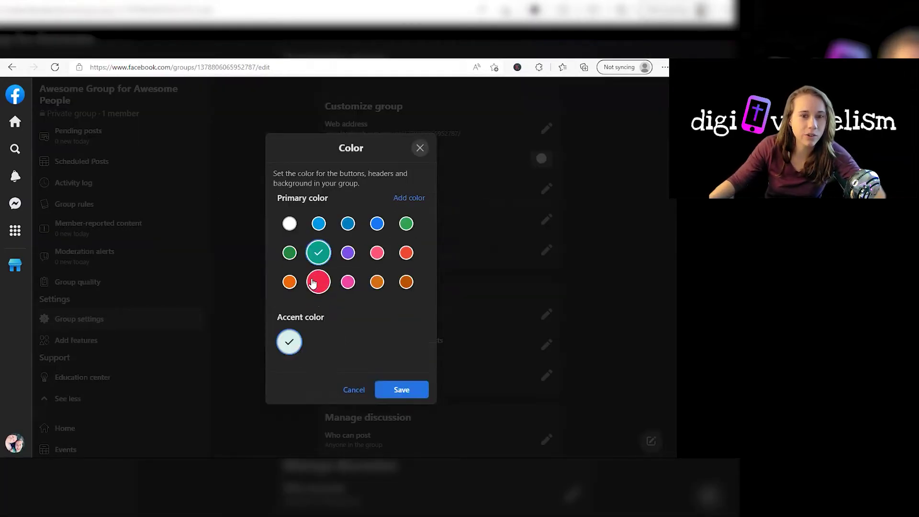
pyautogui.click(401, 389)
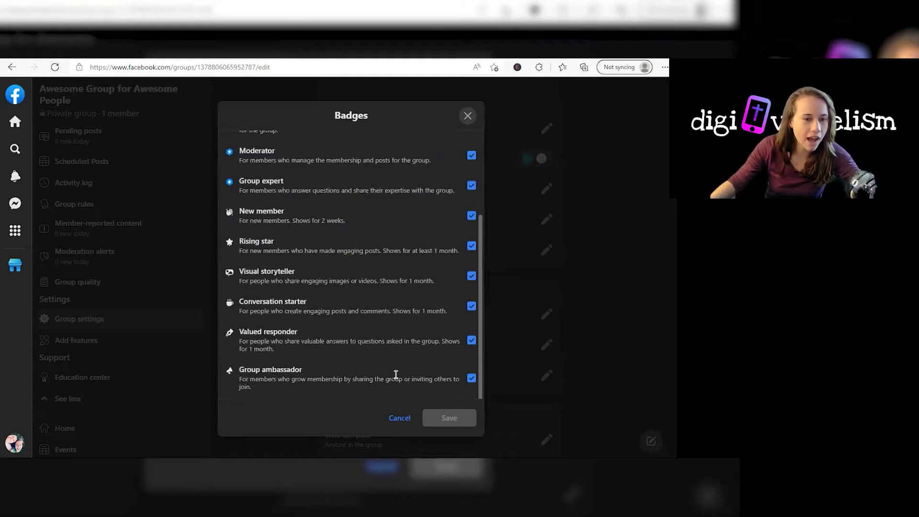
pyautogui.scroll(5, 421, 363)
pyautogui.scroll(-2, 421, 363)
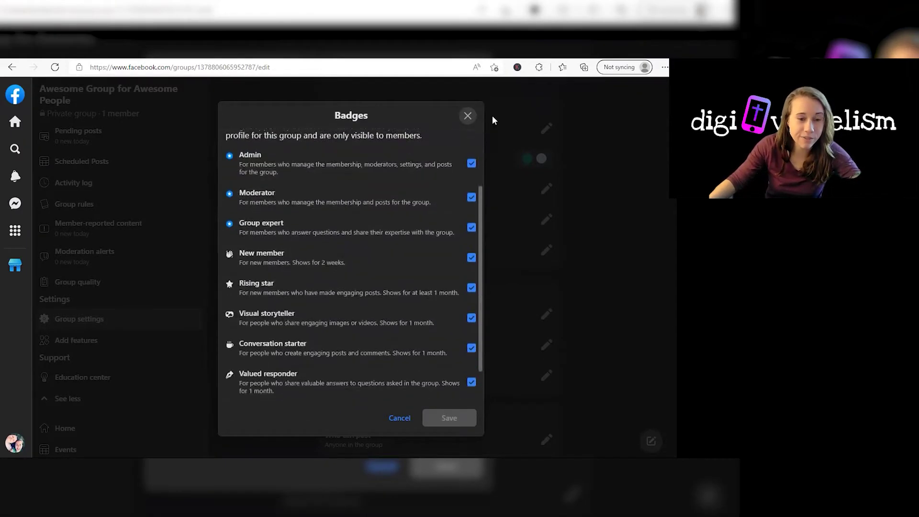
pyautogui.click(467, 116)
pyautogui.scroll(-1, 444, 303)
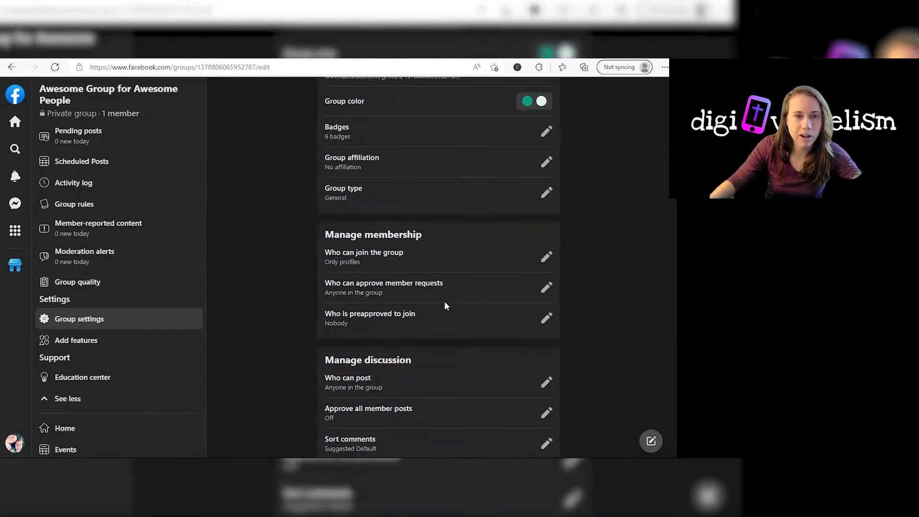
pyautogui.click(547, 162)
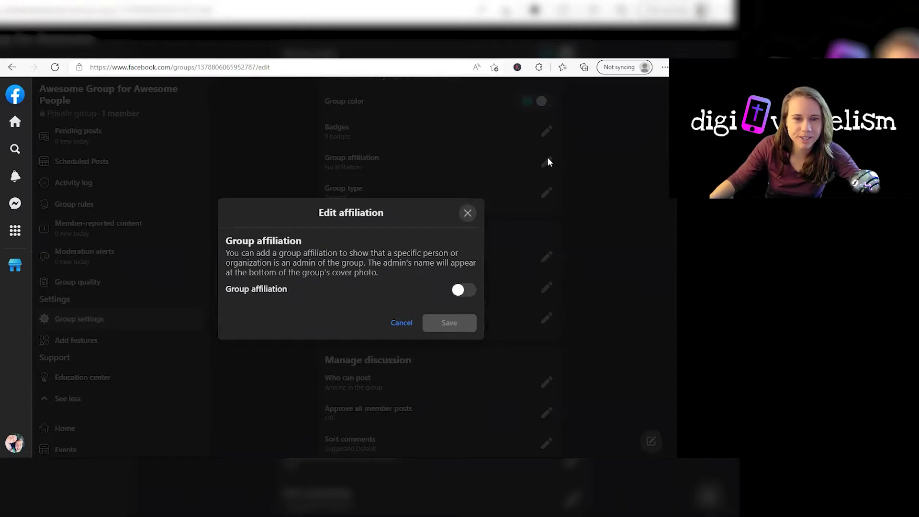
# - Leave group affiliation turned off and close the affiliation settings
pyautogui.press('Escape')
pyautogui.click(551, 162)
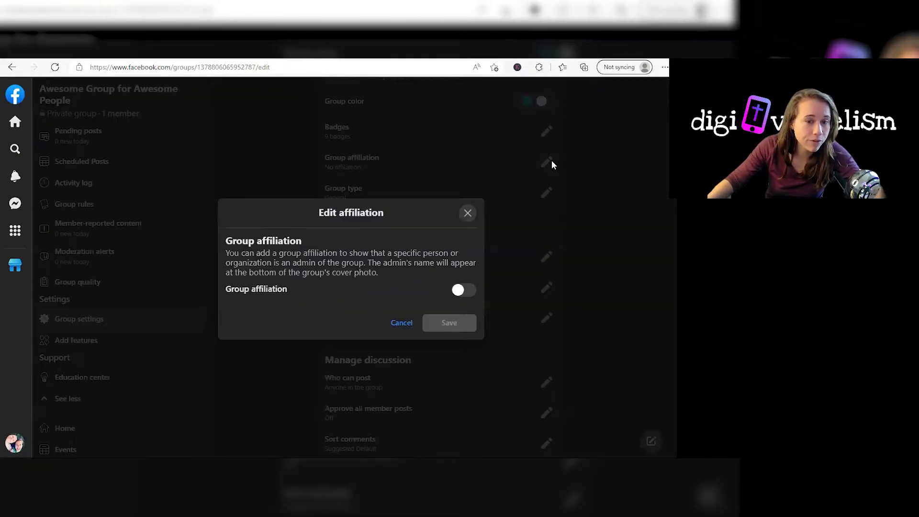
pyautogui.click(462, 293)
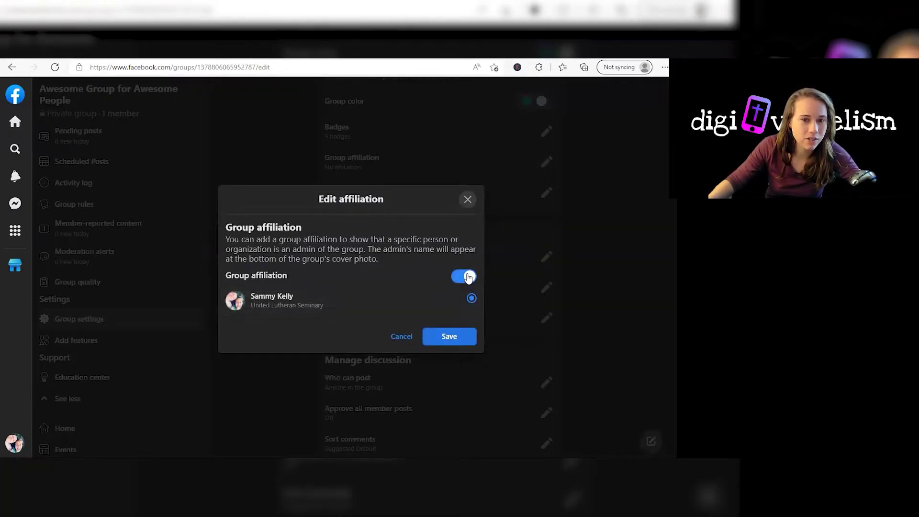
pyautogui.click(468, 276)
pyautogui.click(465, 204)
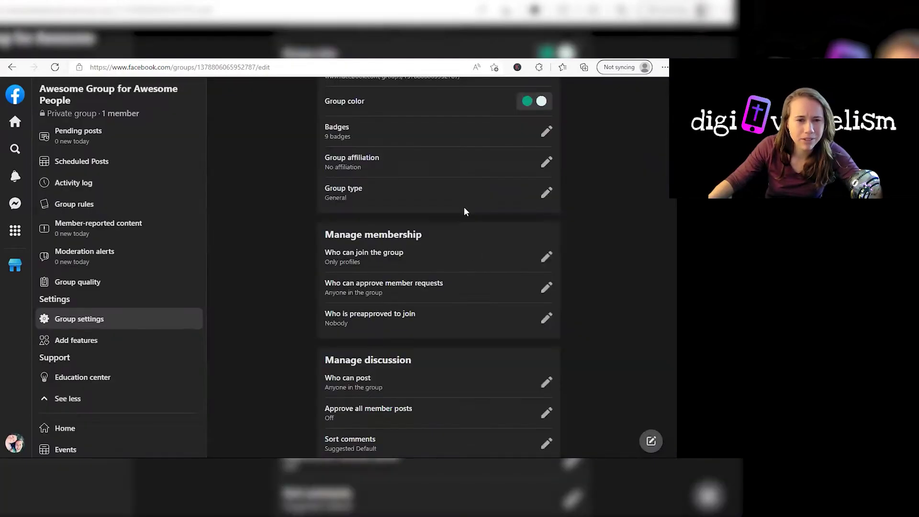
# - Keep joining limited to Only profiles and member request approval open to anyone
pyautogui.click(546, 193)
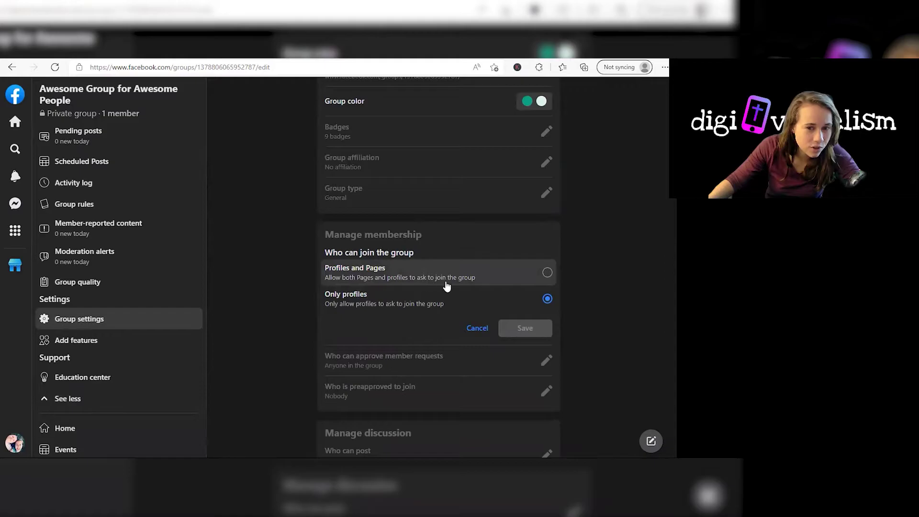
pyautogui.click(480, 330)
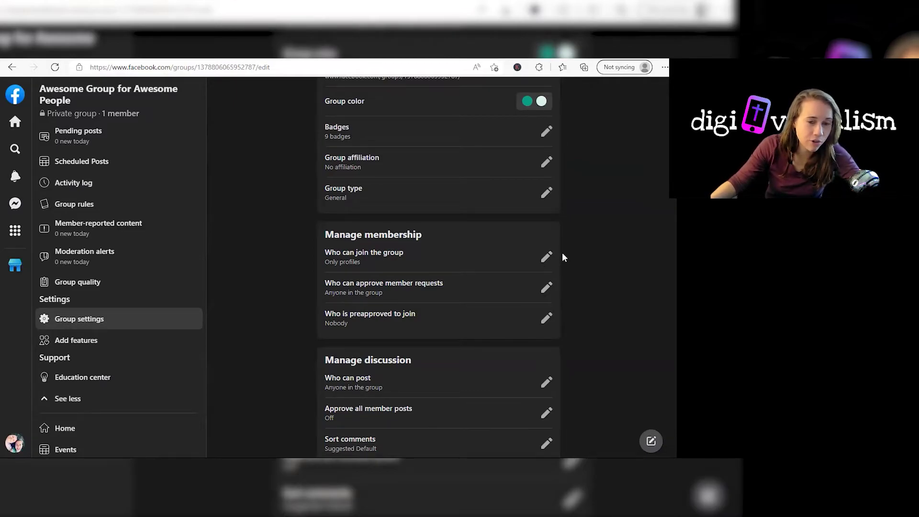
pyautogui.click(546, 288)
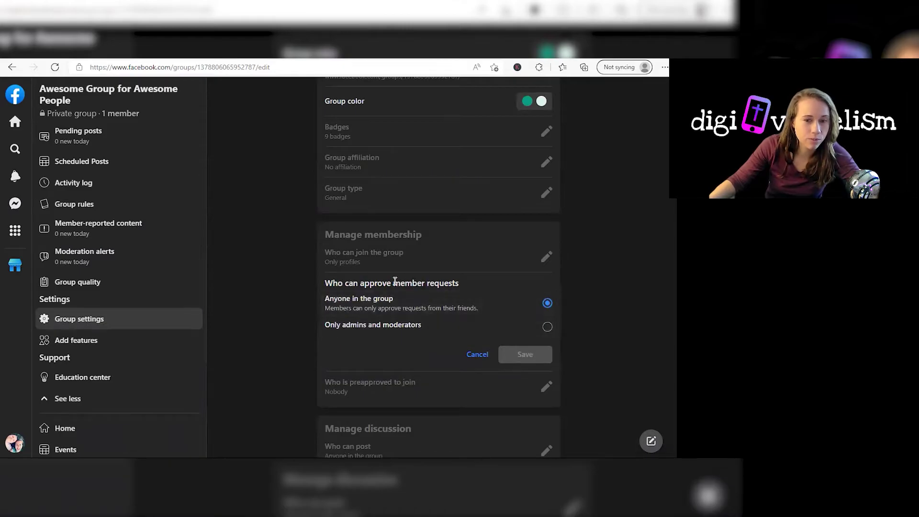
pyautogui.moveTo(393, 283); pyautogui.dragTo(484, 278)
pyautogui.click(471, 358)
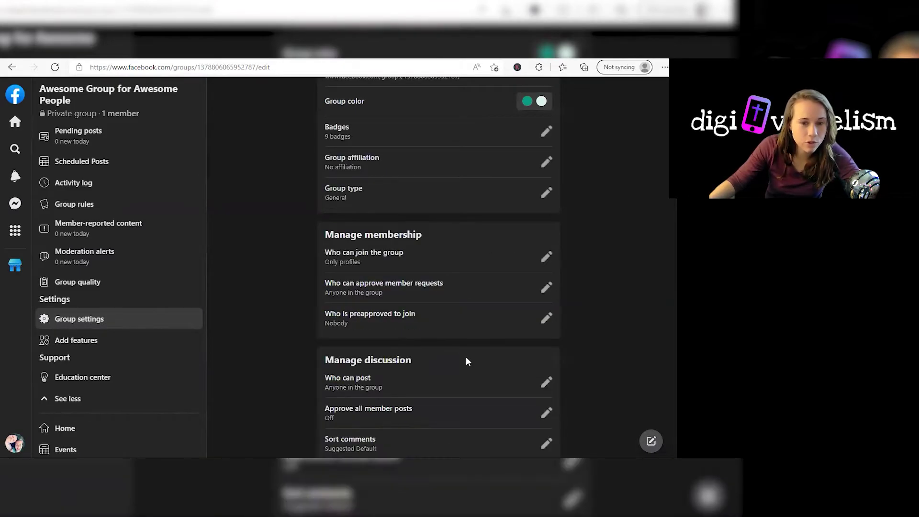
pyautogui.scroll(-1, 413, 328)
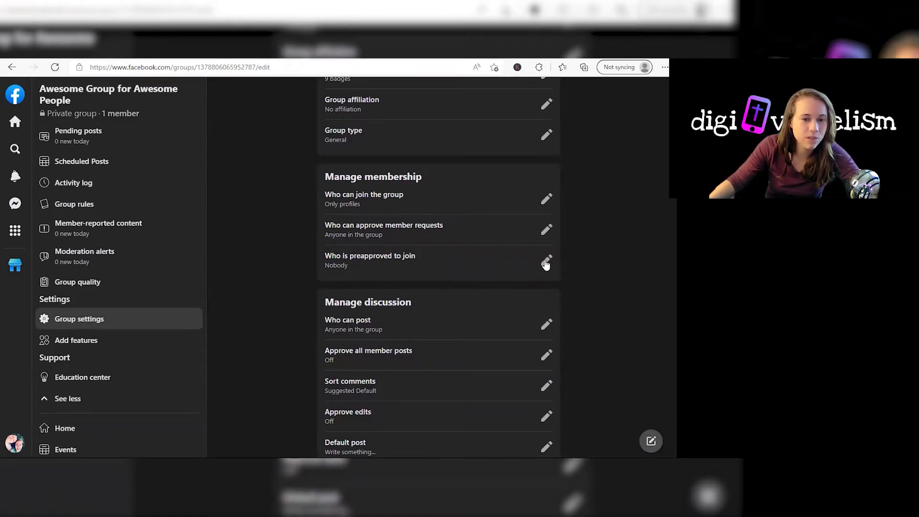
pyautogui.scroll(-1, 545, 264)
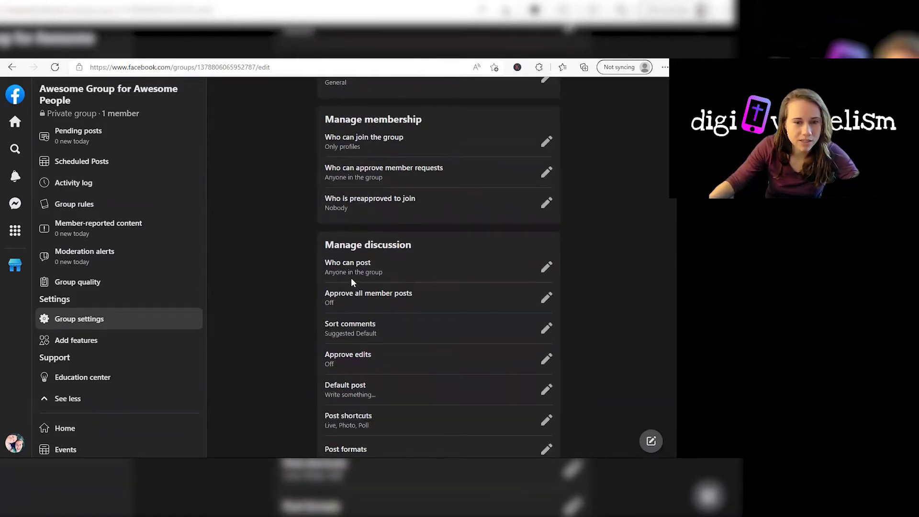
pyautogui.moveTo(320, 263); pyautogui.dragTo(400, 279)
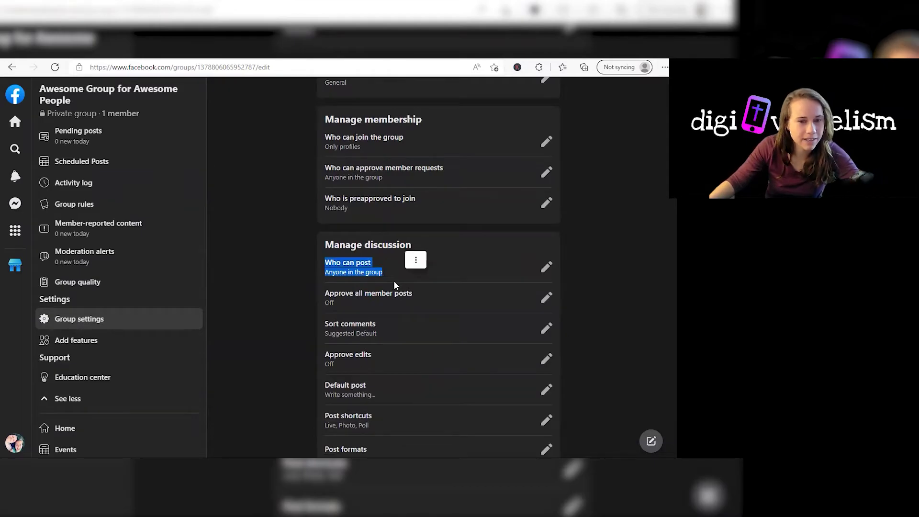
pyautogui.click(393, 282)
pyautogui.scroll(-2, 349, 303)
pyautogui.scroll(-1, 348, 302)
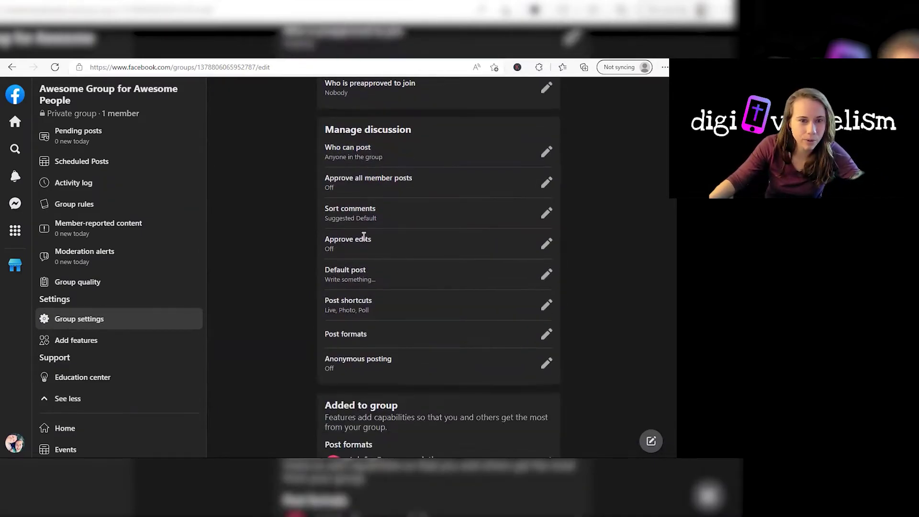
pyautogui.moveTo(328, 176); pyautogui.dragTo(368, 192)
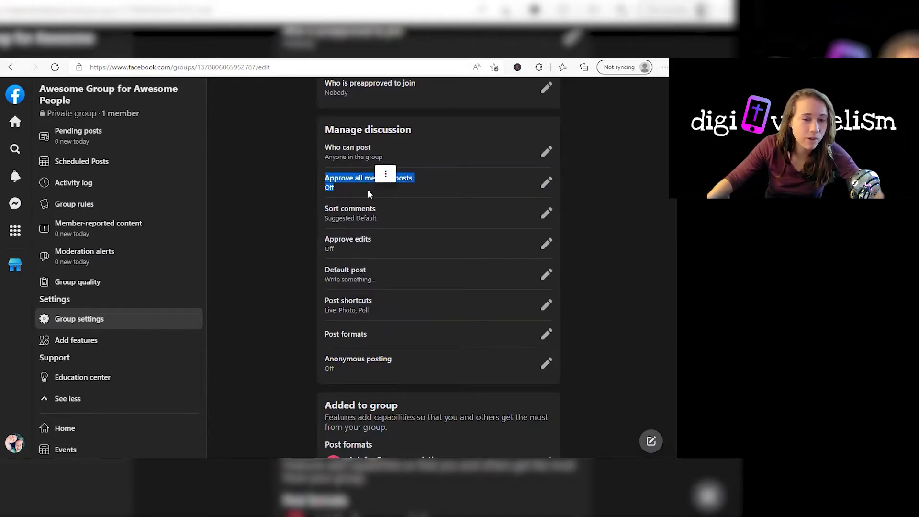
pyautogui.scroll(-3, 349, 251)
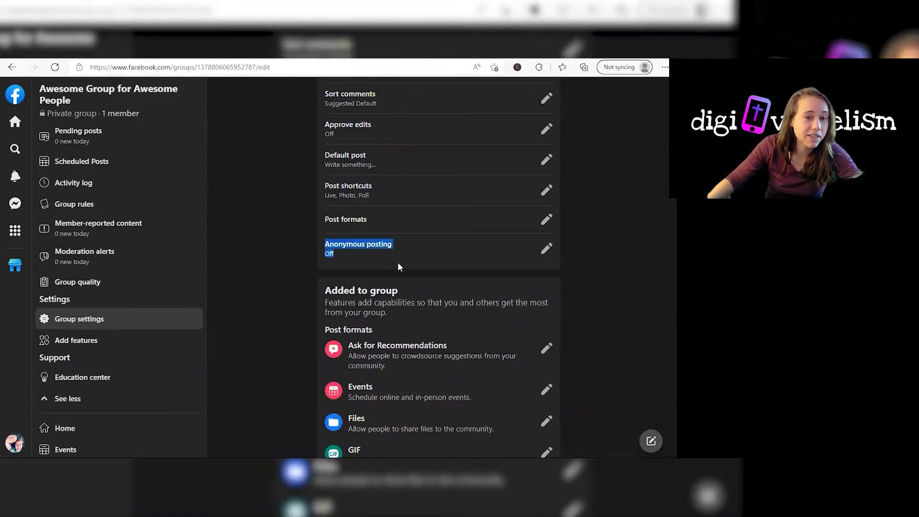
pyautogui.click(587, 246)
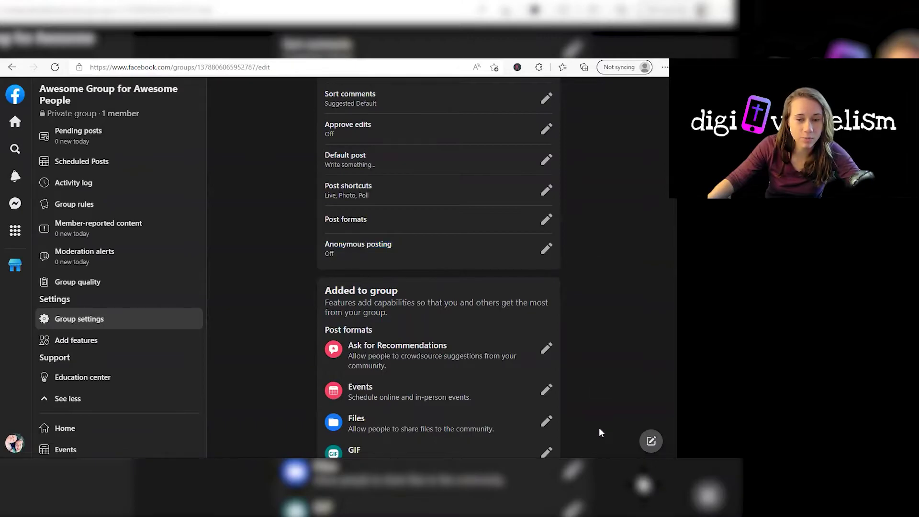
pyautogui.scroll(-10, 598, 426)
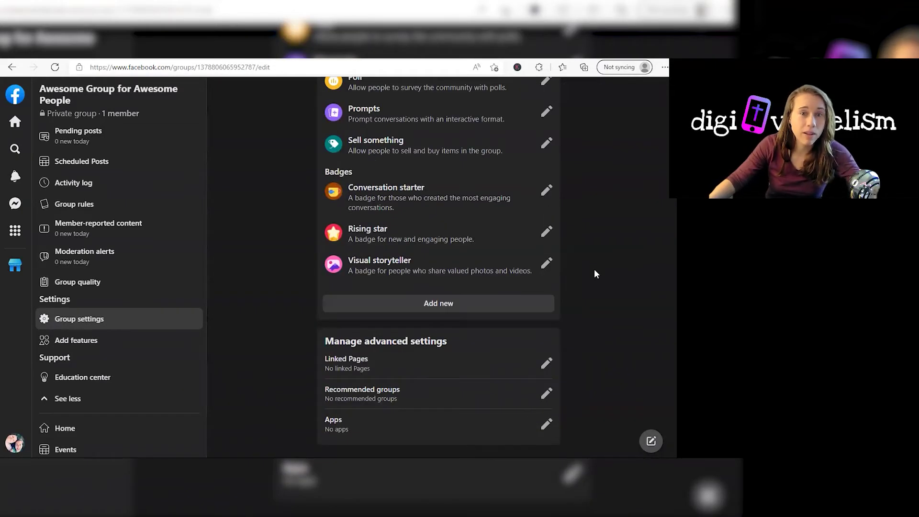